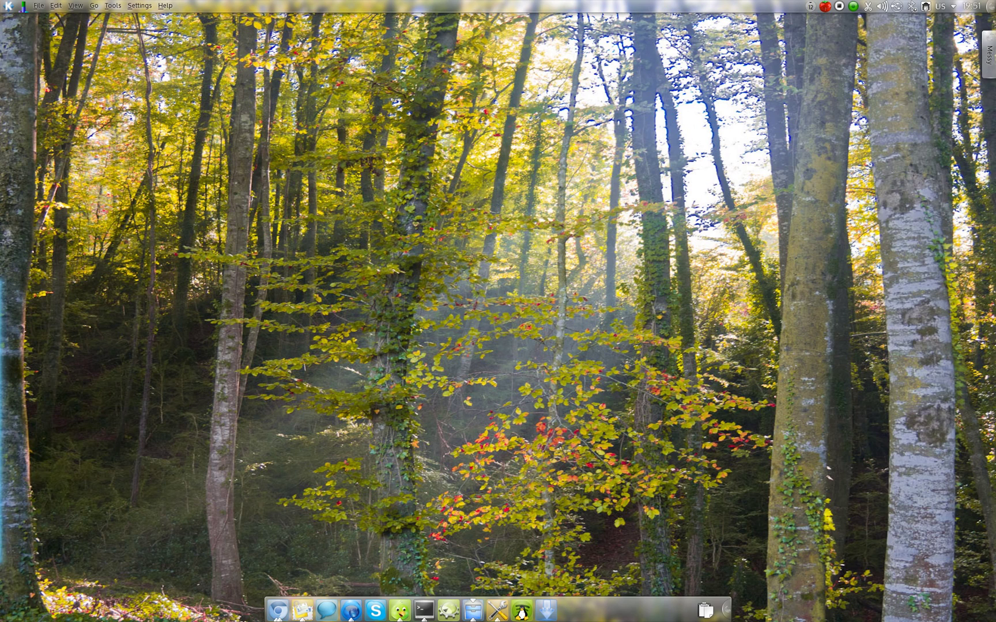
Launch System Settings and open Web Accounts from the overview, listing Google, Facebook, ownCloud and Runners-ID.
click(497, 610)
drag(539, 374, 543, 391)
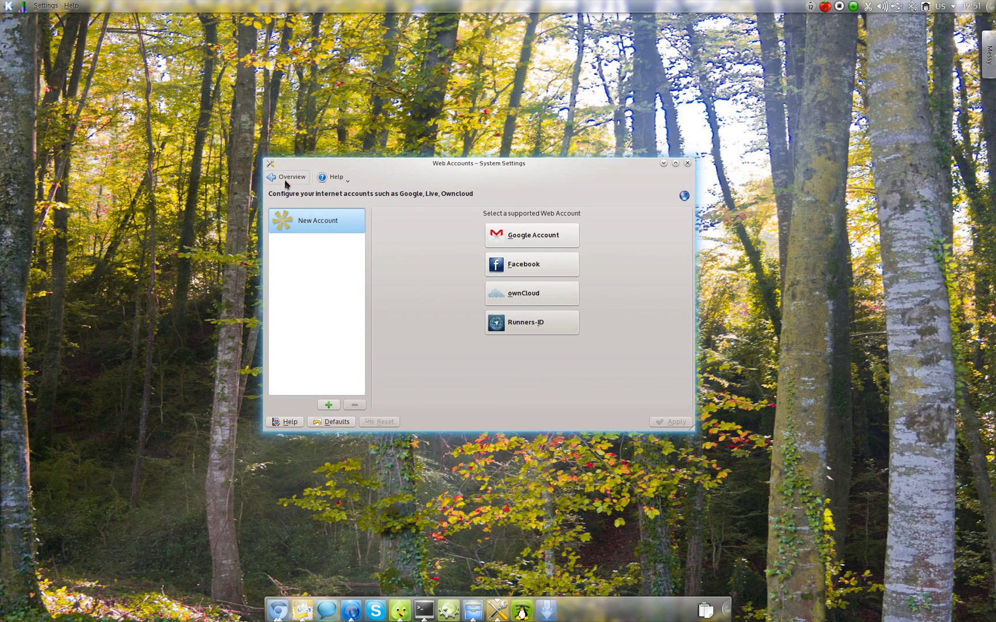
click(285, 177)
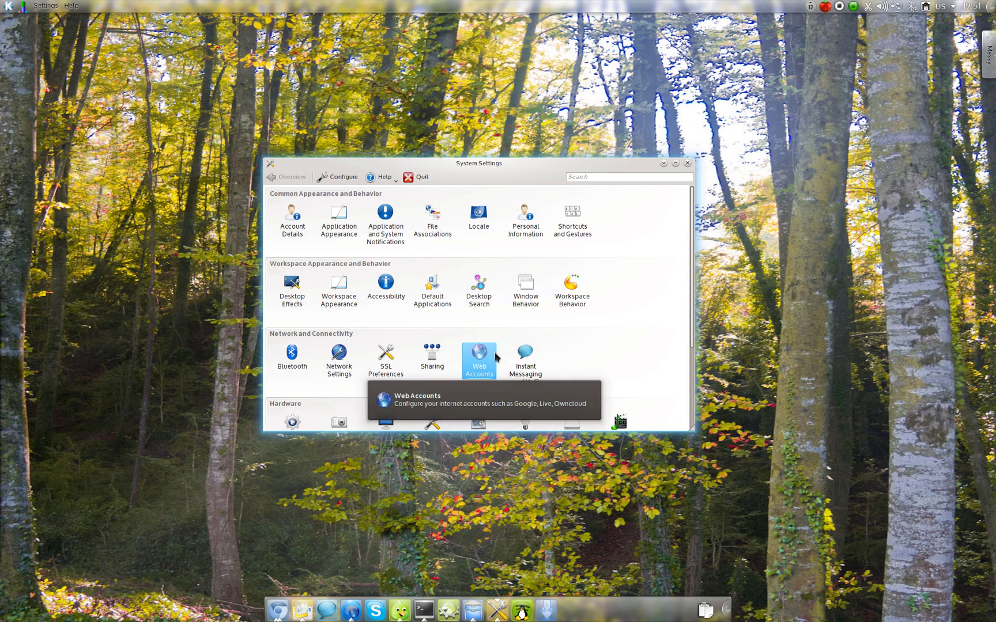
click(478, 356)
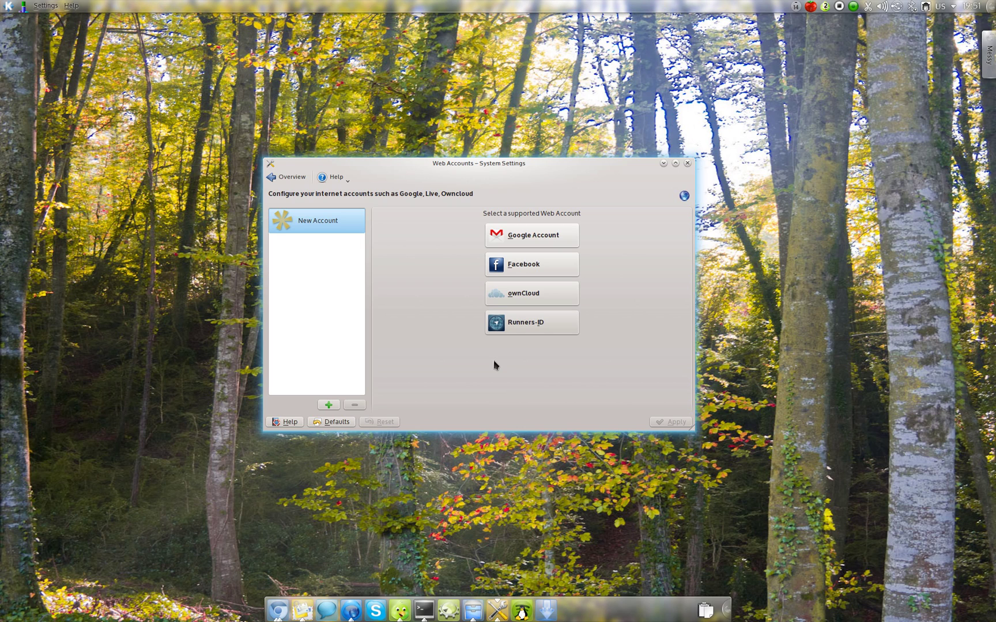
Add a Google account with its e-mail and password, keeping EMail, Calendar, Contacts, Tasks and Chat enabled.
click(526, 233)
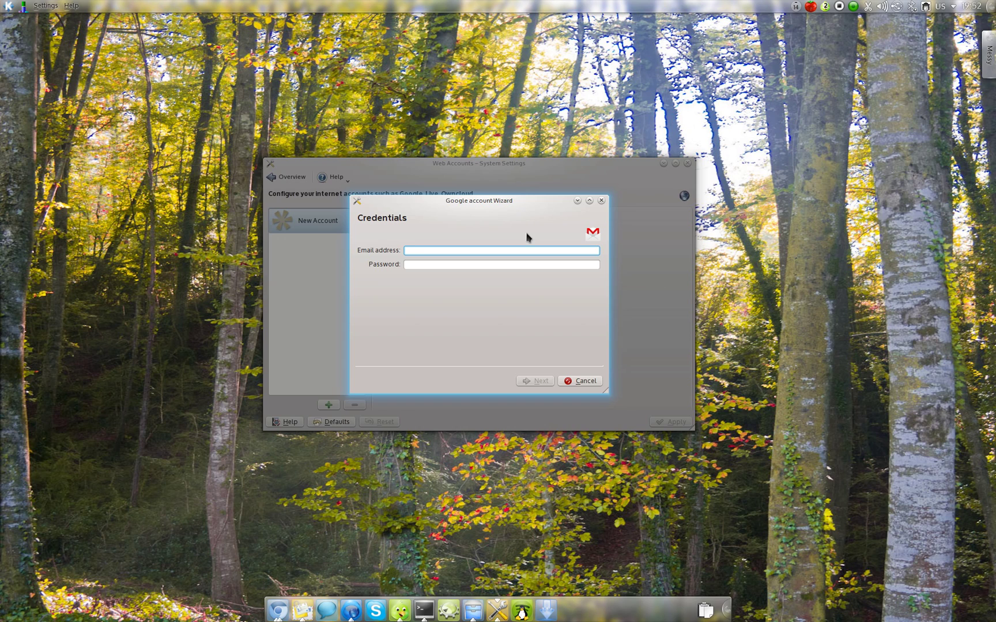
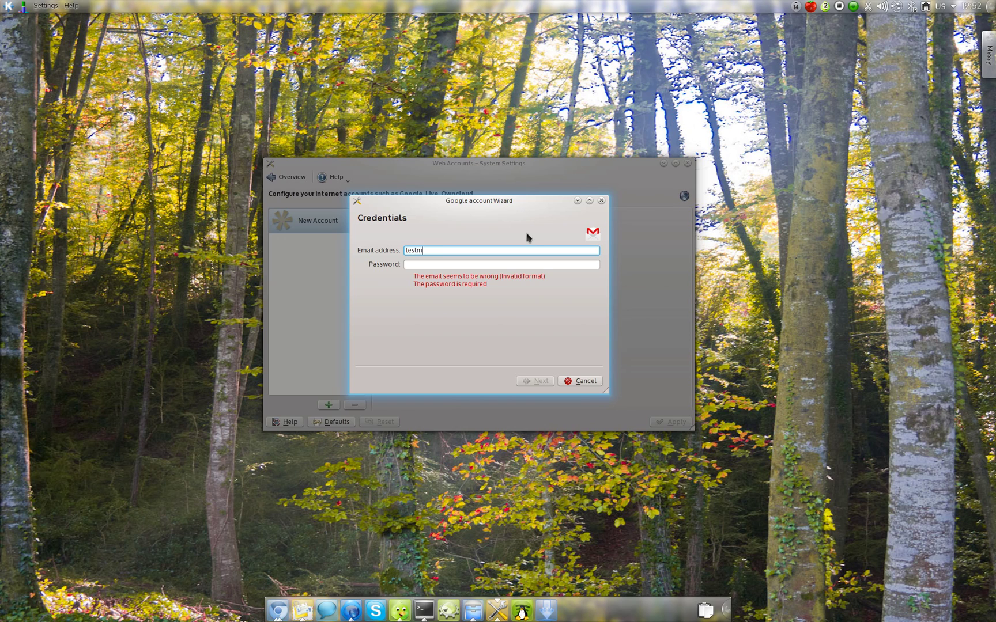
key(Tab)
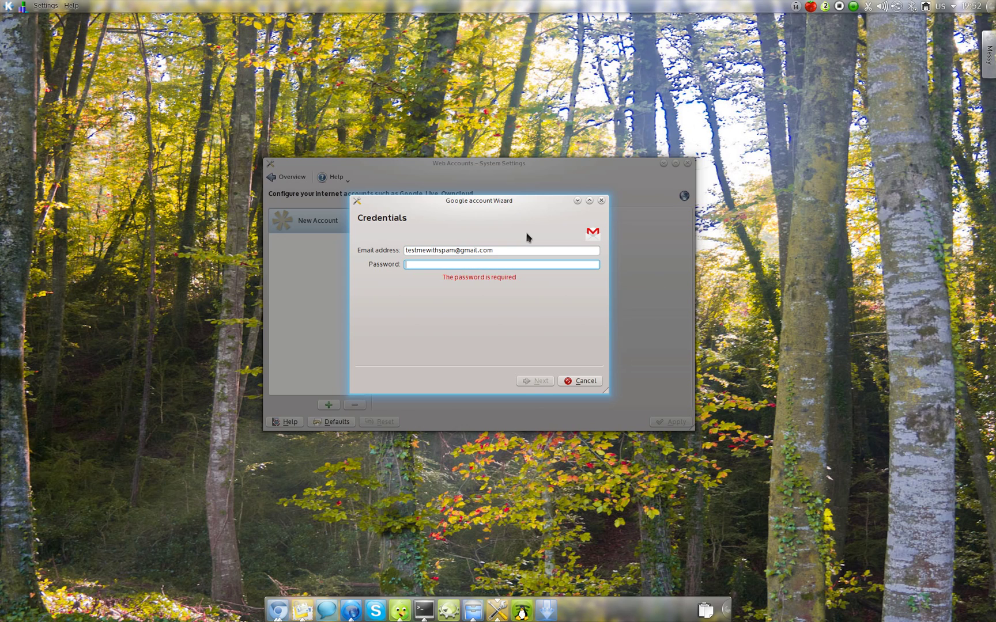
text(testpassword1)
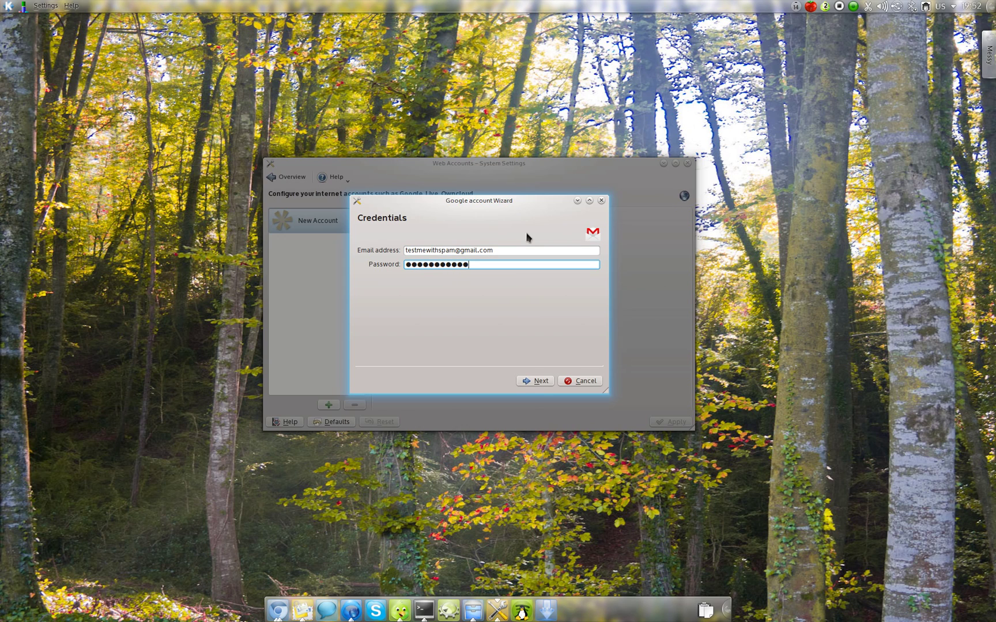
click(538, 384)
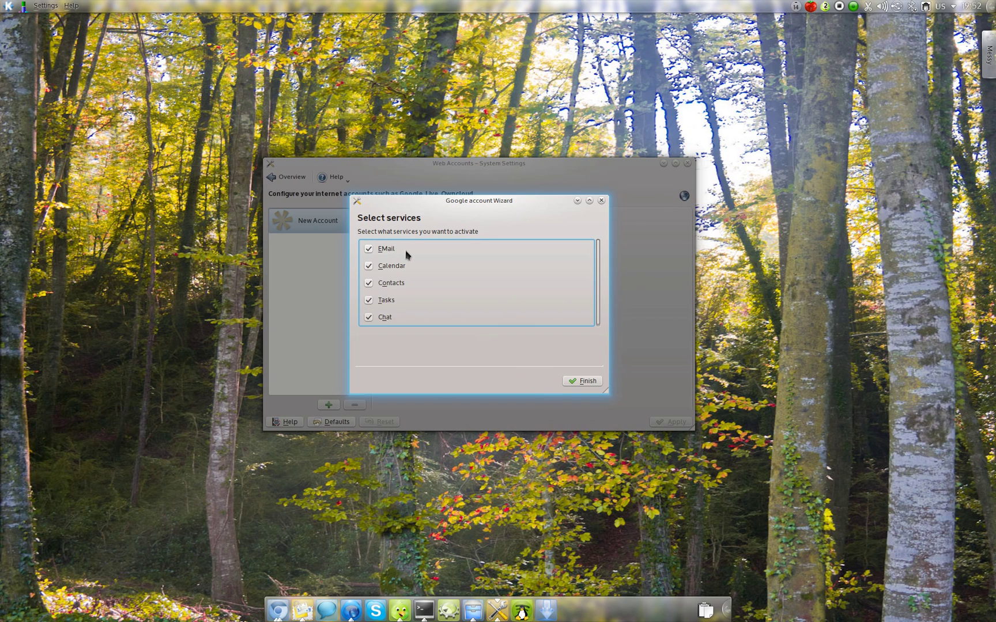
scroll(402, 248, down, 1)
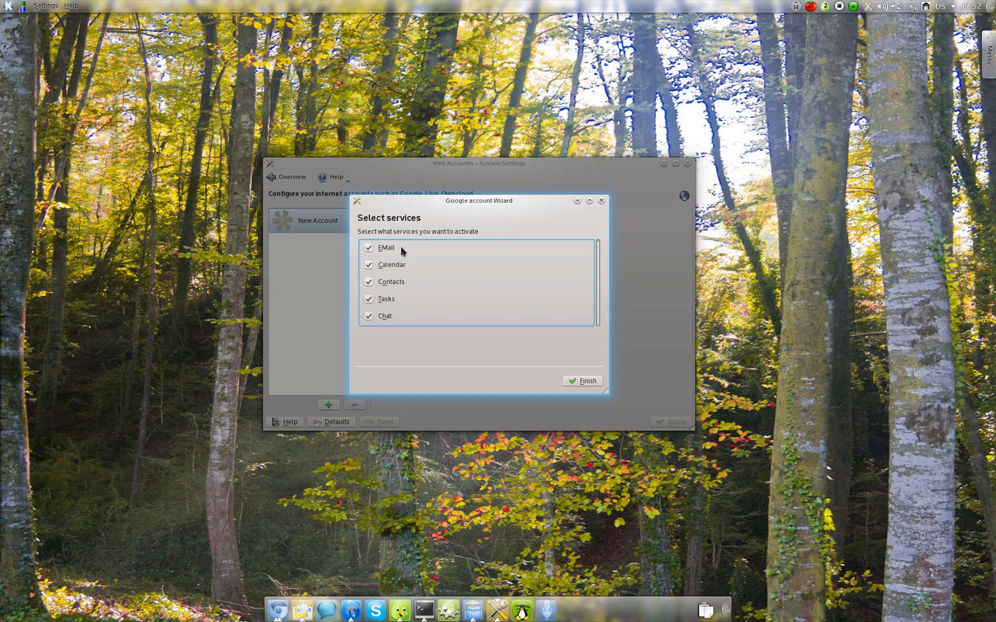
click(579, 383)
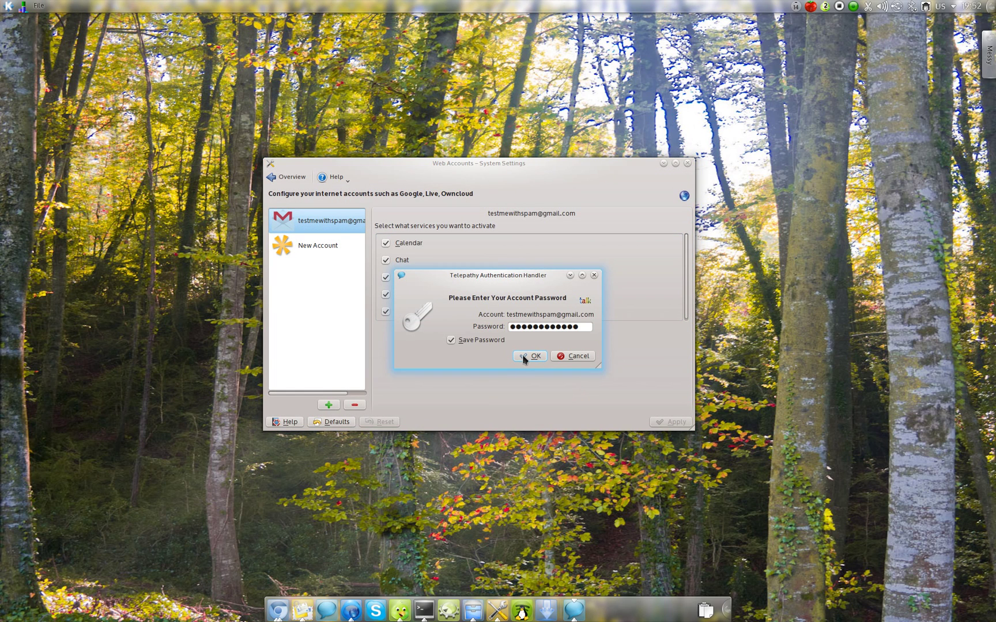
Confirm the Telepathy chat password and check the new account in the KDE IM Contacts list.
click(523, 358)
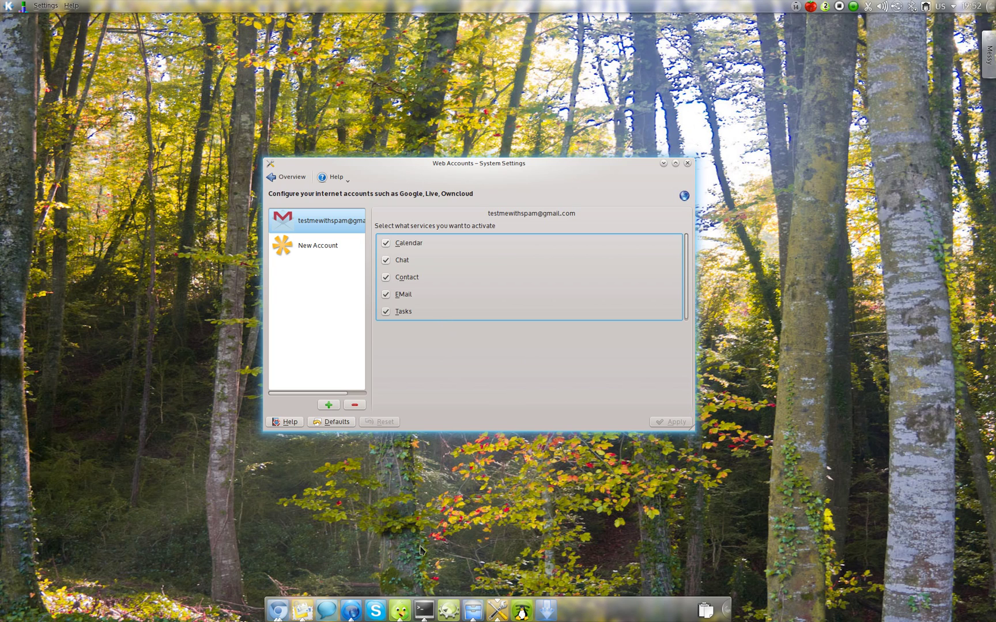
click(327, 610)
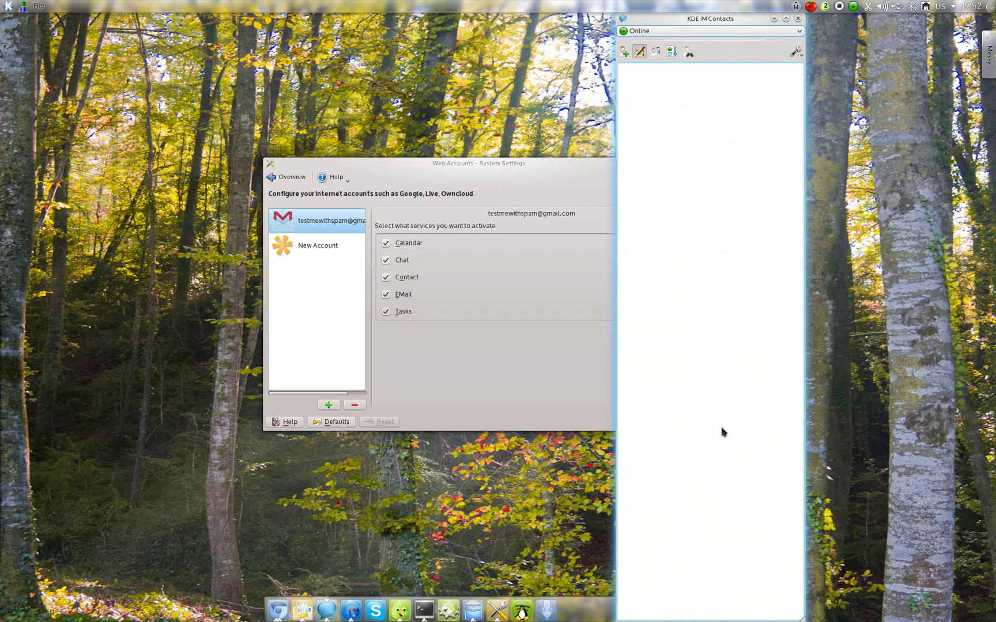
click(551, 366)
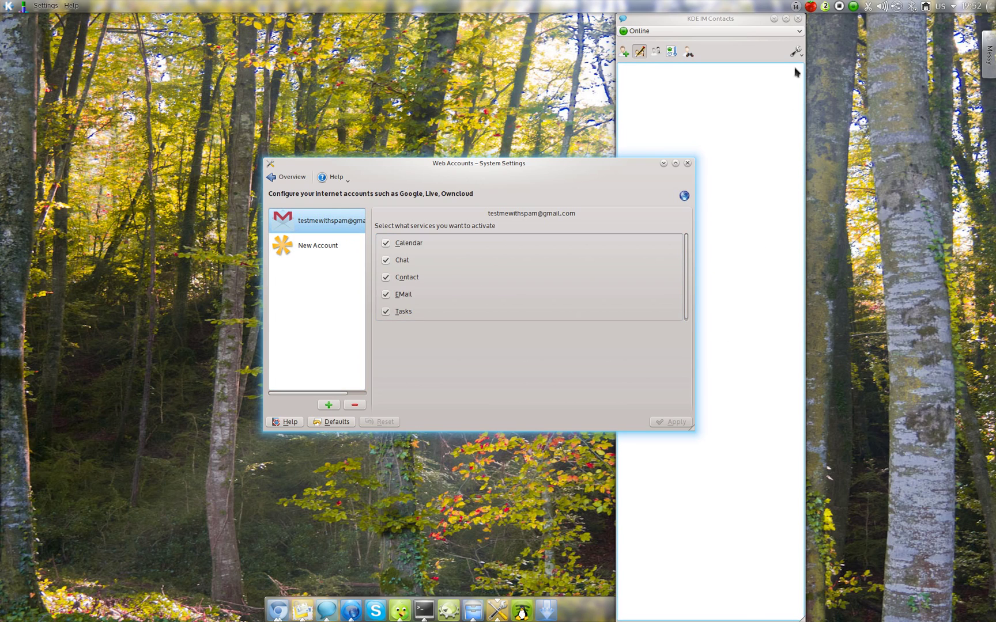
click(798, 18)
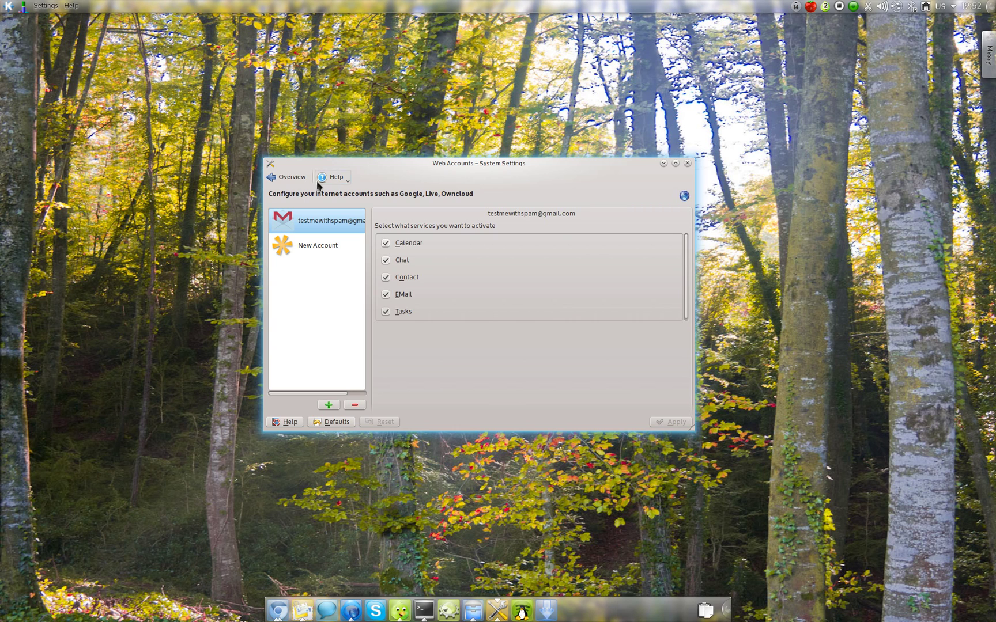
Check the account under Instant Messaging and VoIP, then bring up Web Accounts' new-account providers.
click(286, 177)
click(524, 381)
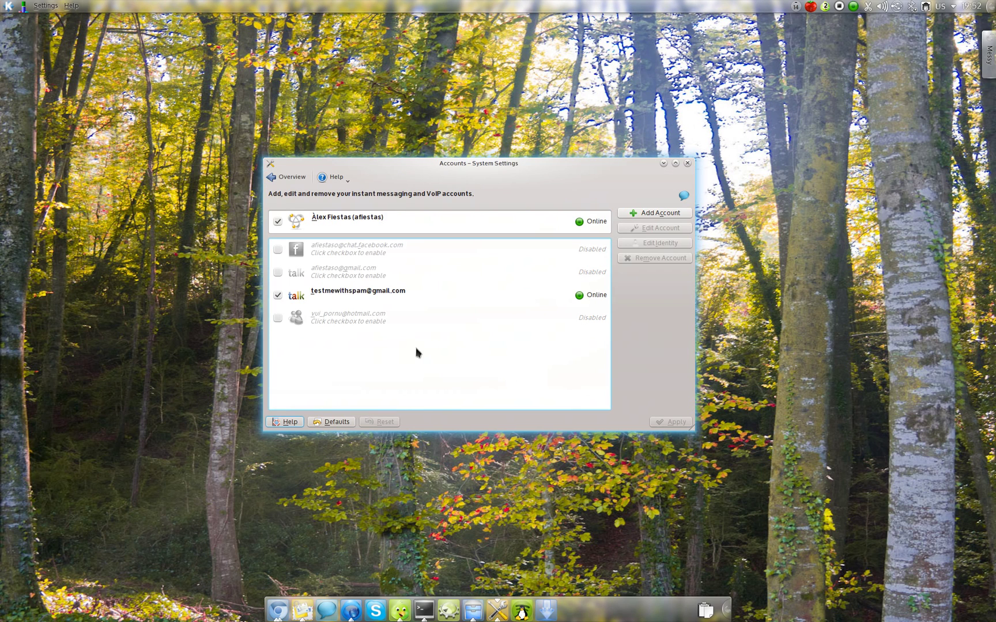
click(286, 177)
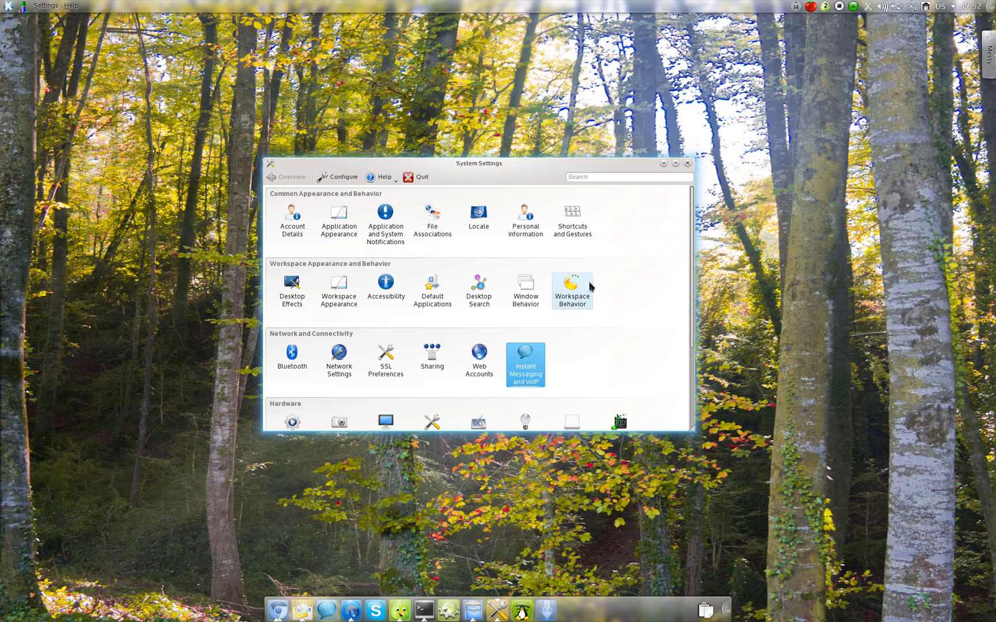
click(479, 358)
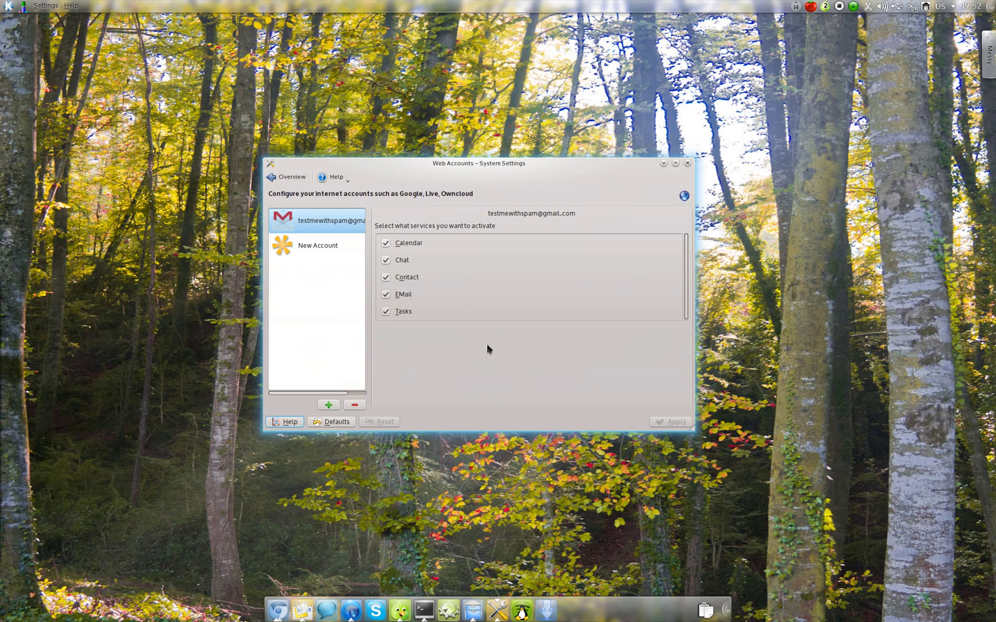
click(328, 405)
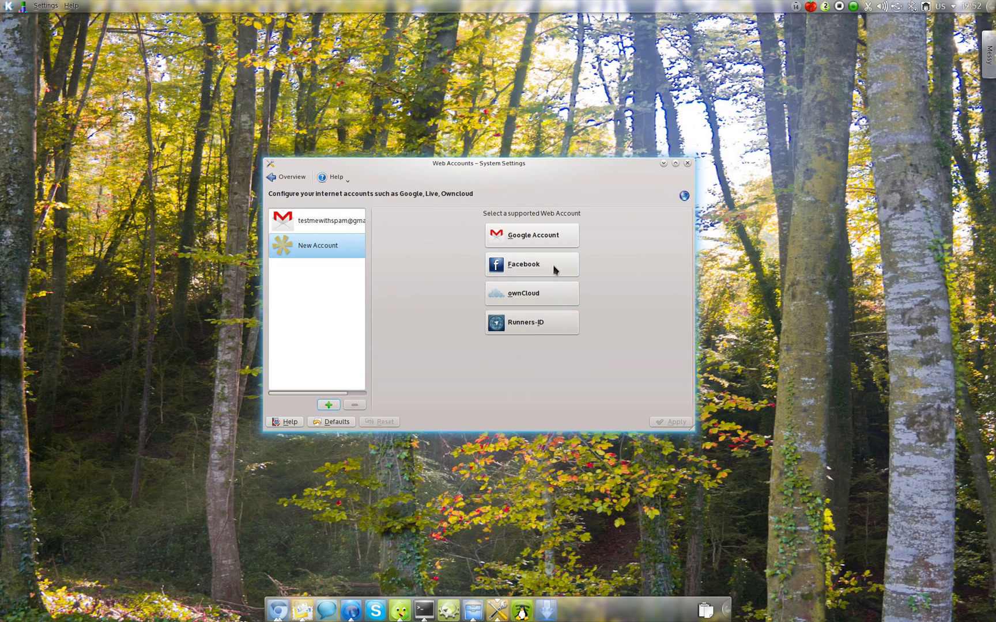
Add a Facebook account with its e-mail and password, keeping Chat and Contacts and Events enabled.
click(552, 266)
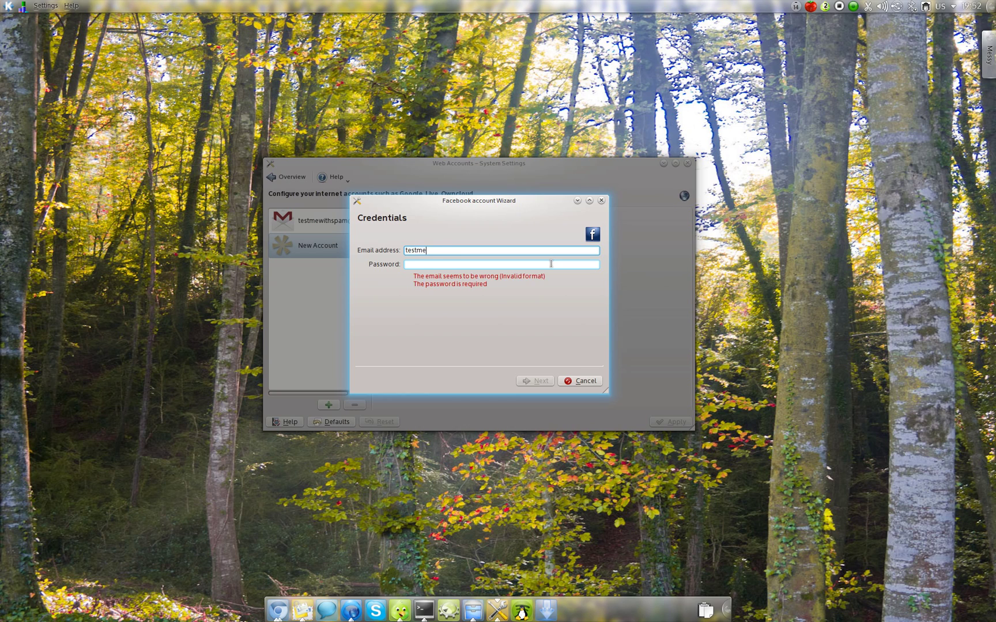
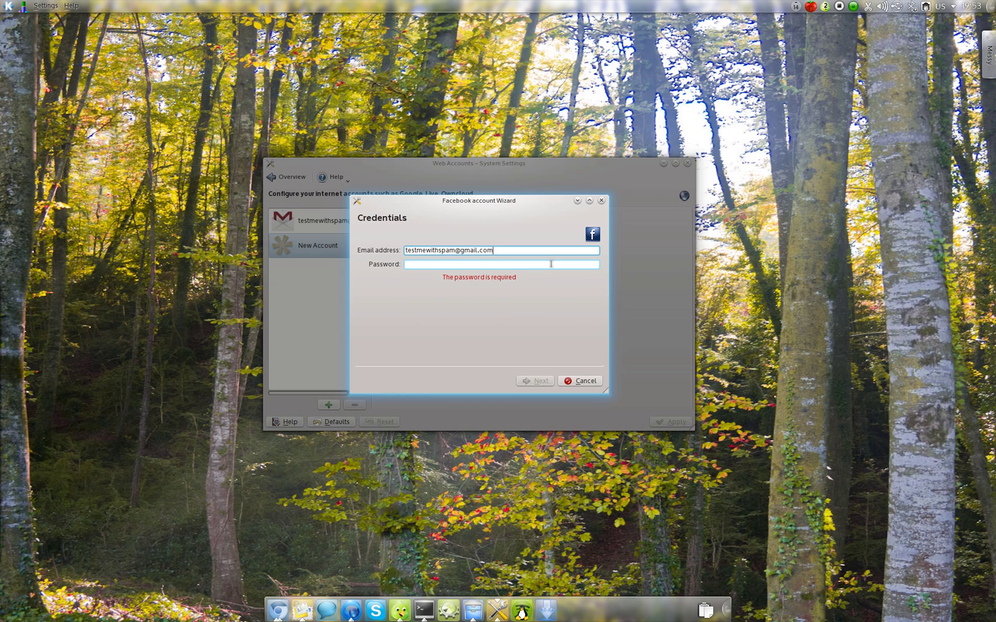
key(Tab)
text(********)
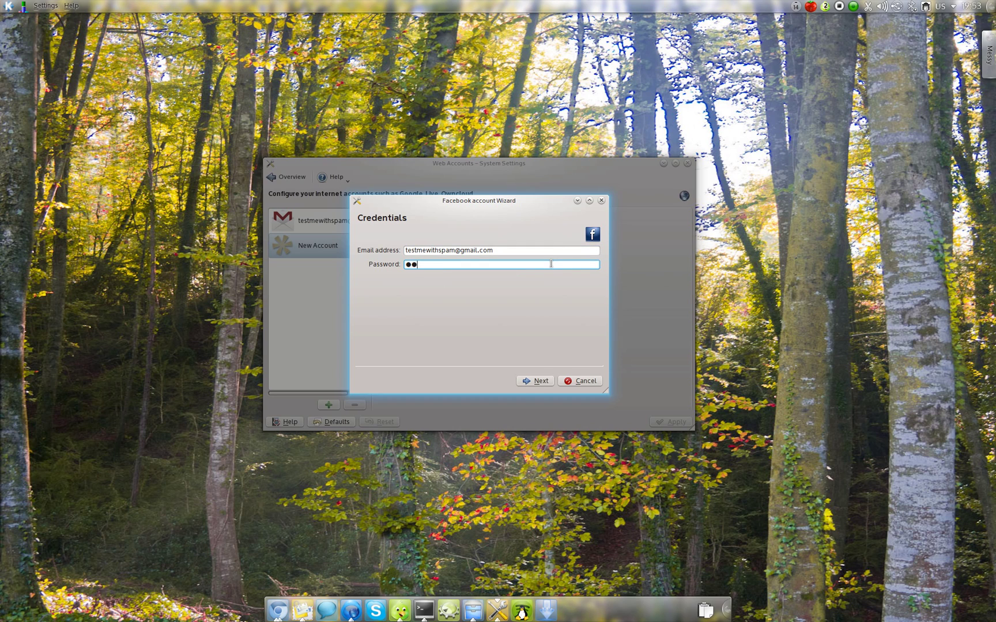
text(****)
key(Return)
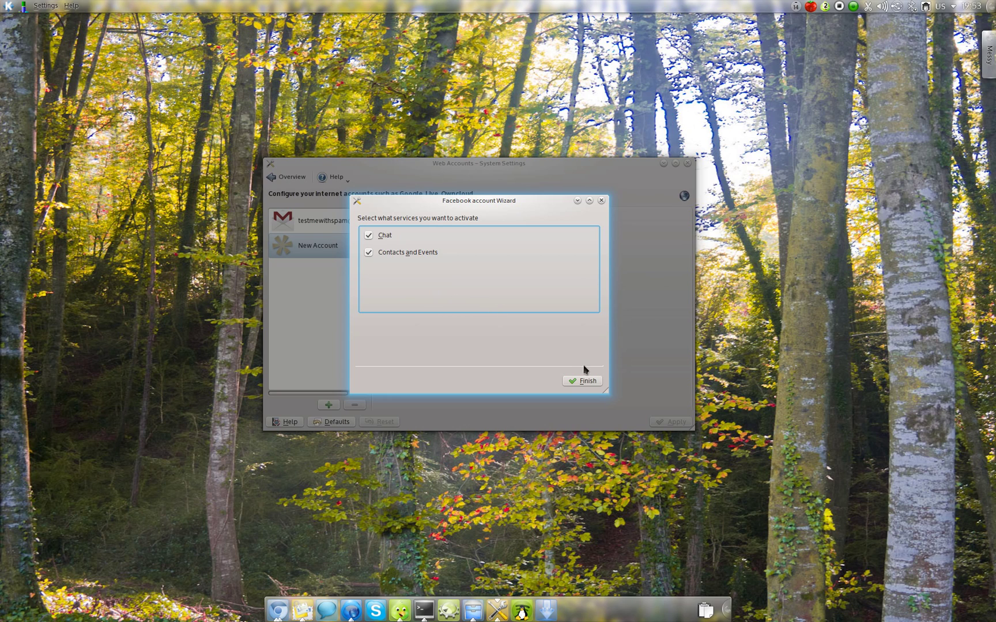
click(584, 379)
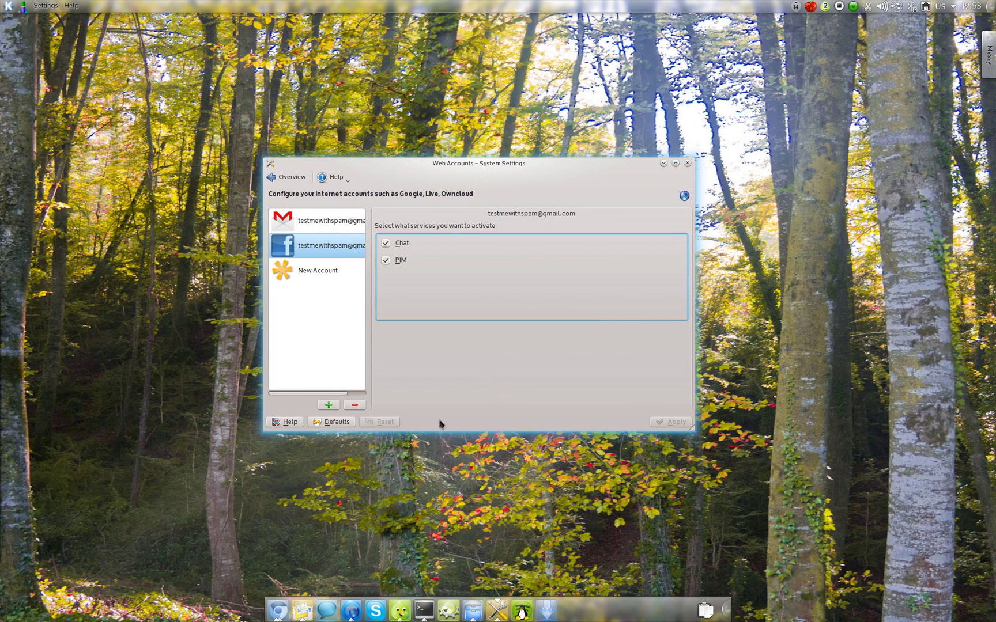
click(327, 608)
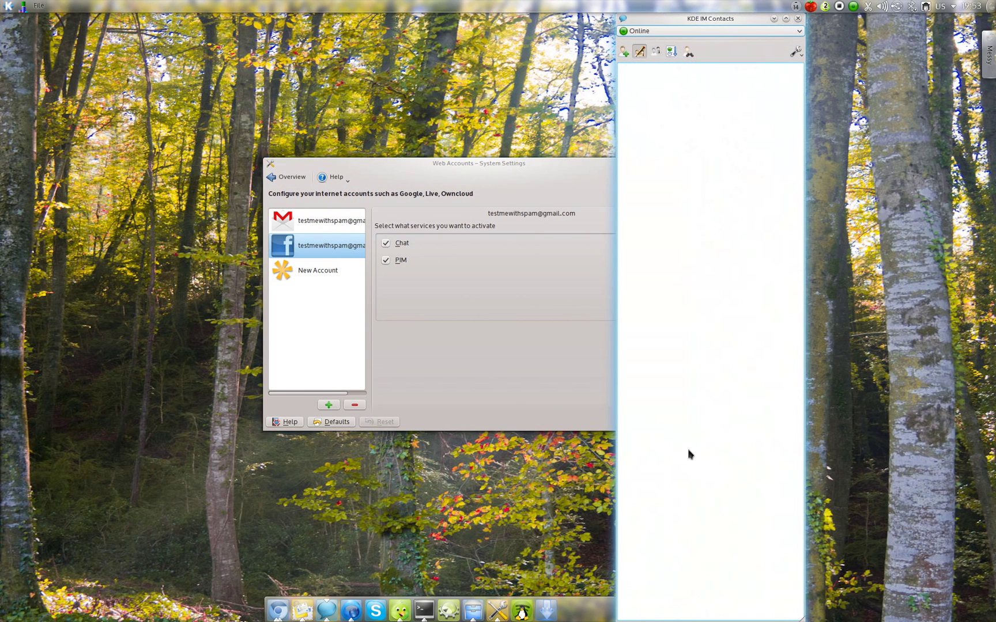
click(798, 19)
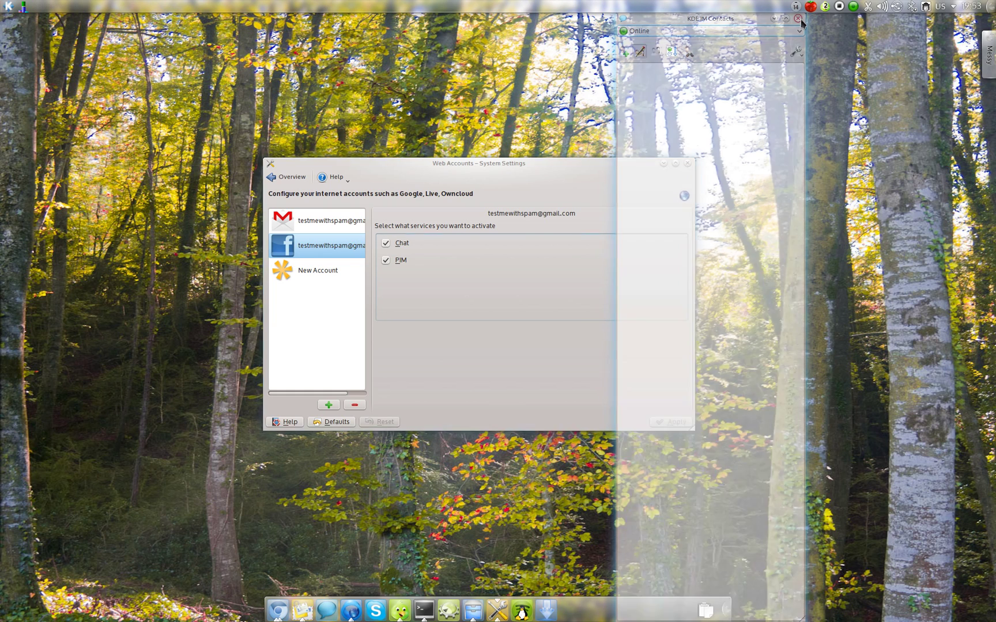
click(292, 177)
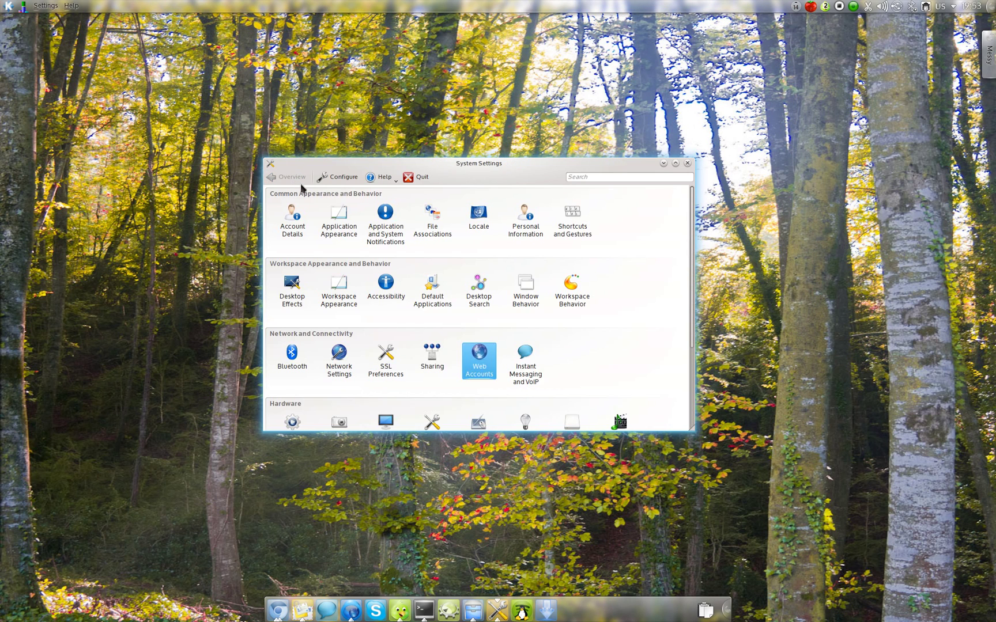
click(526, 359)
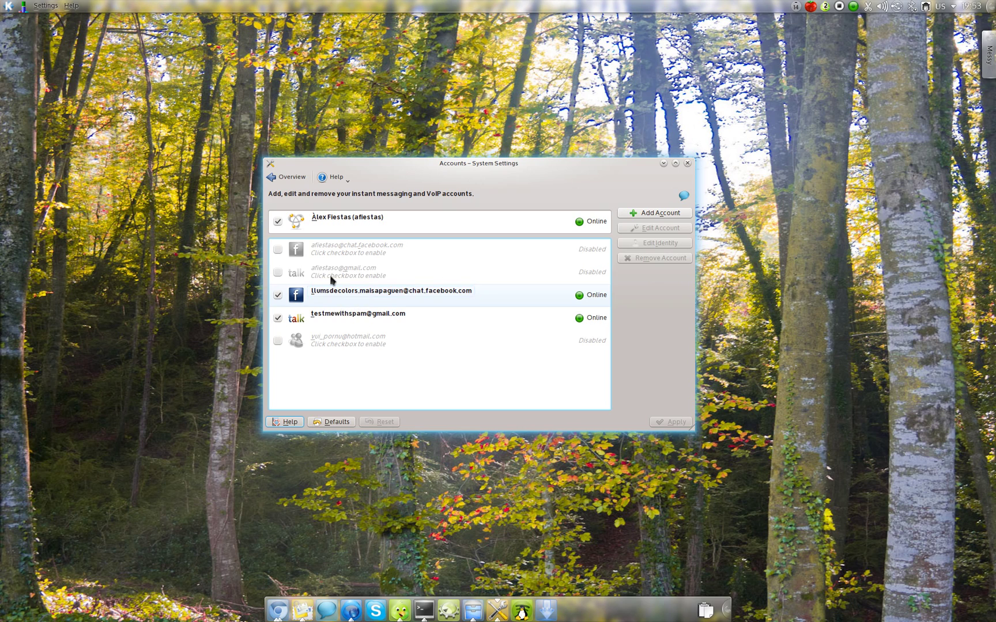
click(285, 176)
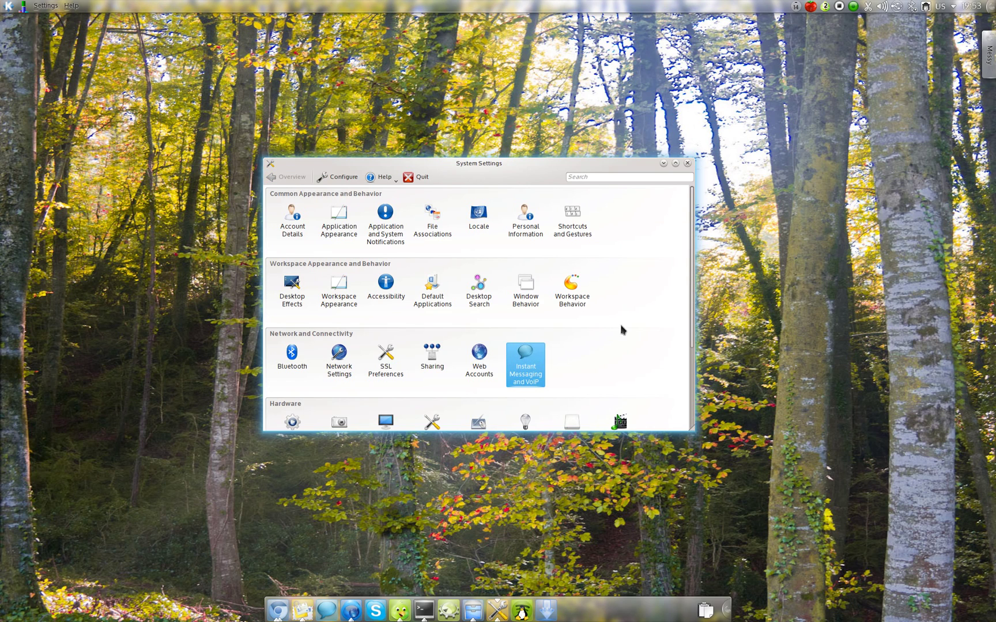
click(480, 360)
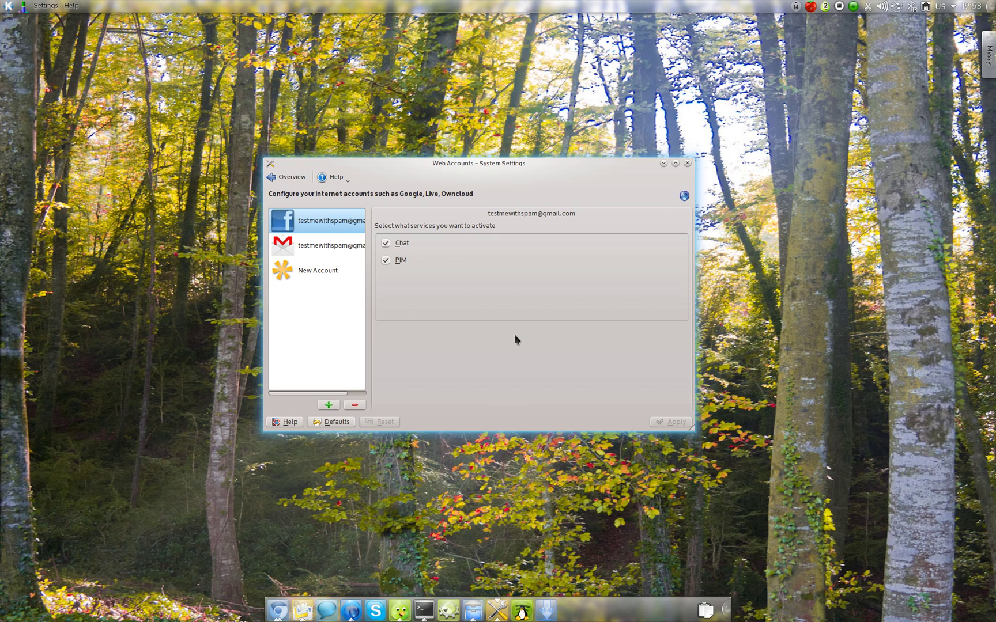
Reopen Web Accounts and select the Gmail account to view its Calendar, Chat, Contact, EMail and Tasks services.
drag(402, 366, 449, 372)
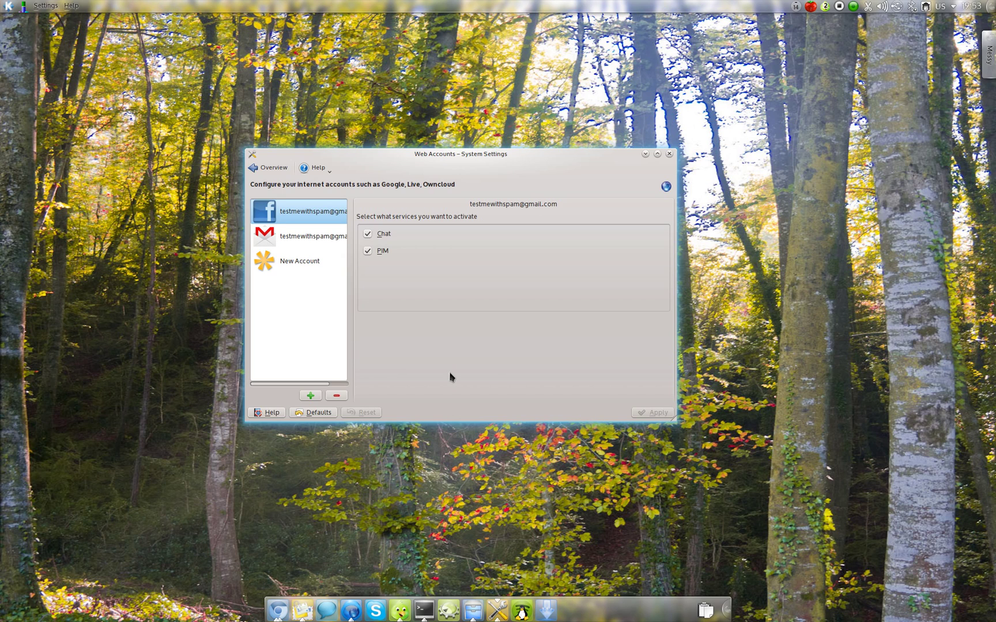
click(270, 168)
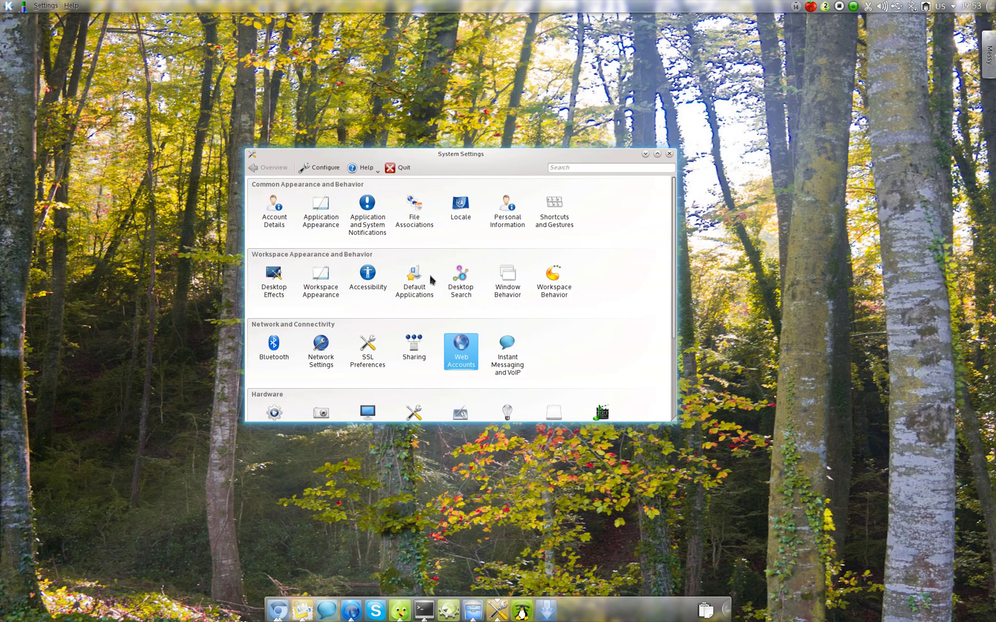
click(455, 348)
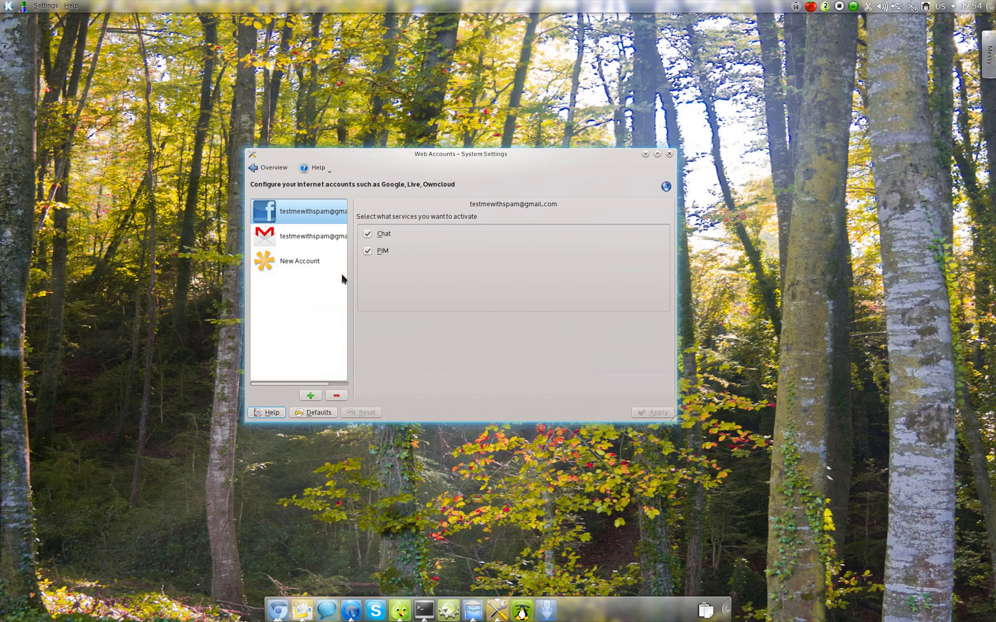
click(323, 260)
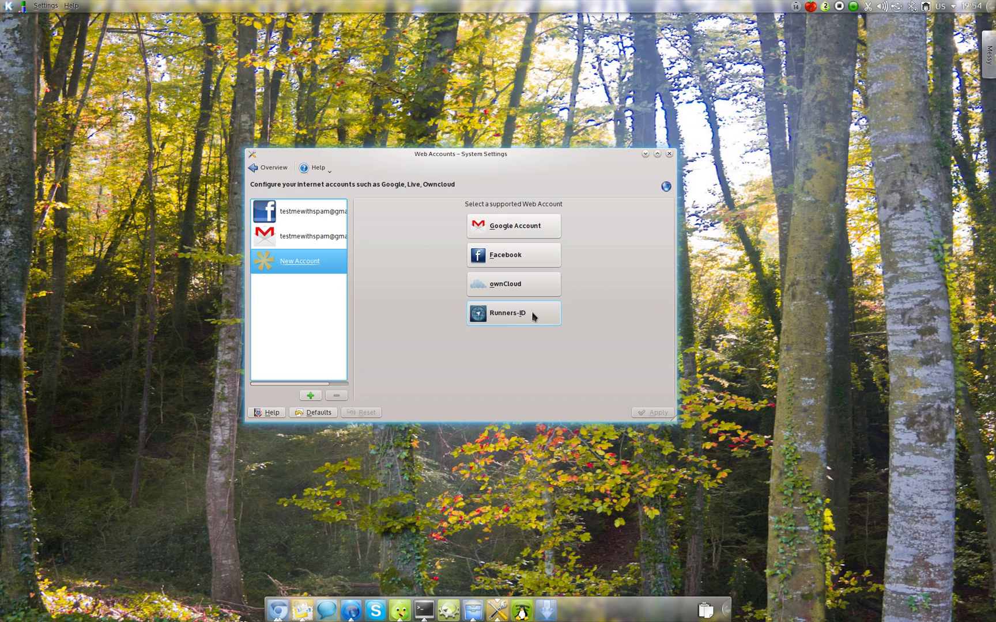
click(332, 239)
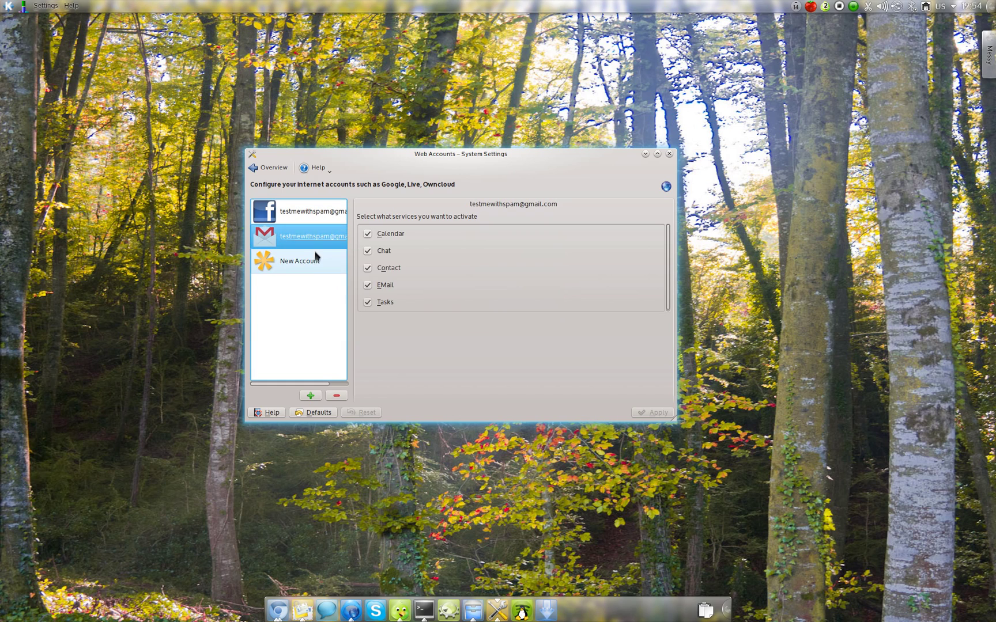